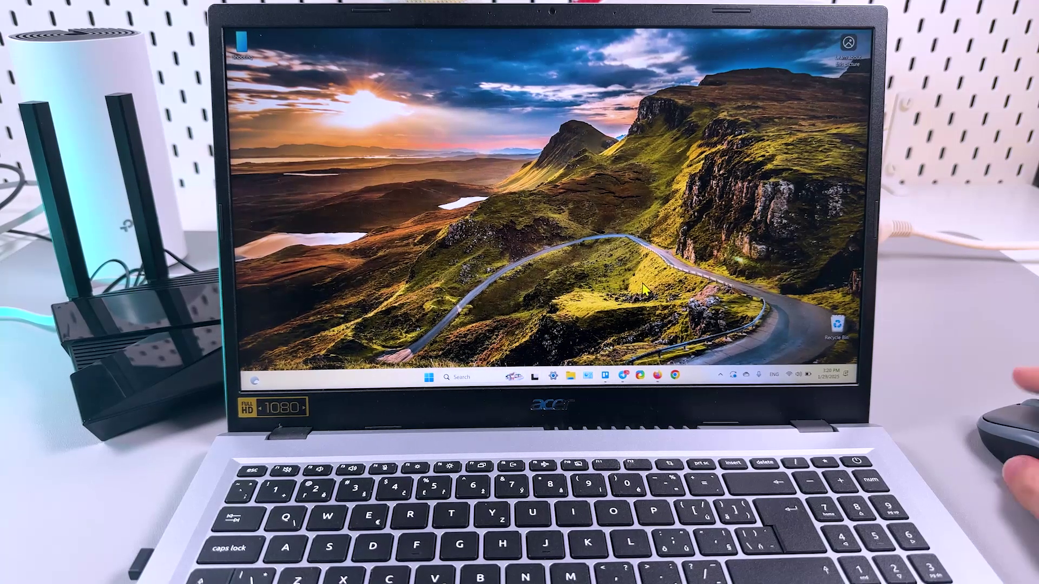
Step: Launch Firefox and check which Wi-Fi network the laptop is connected to
left_click(657, 375)
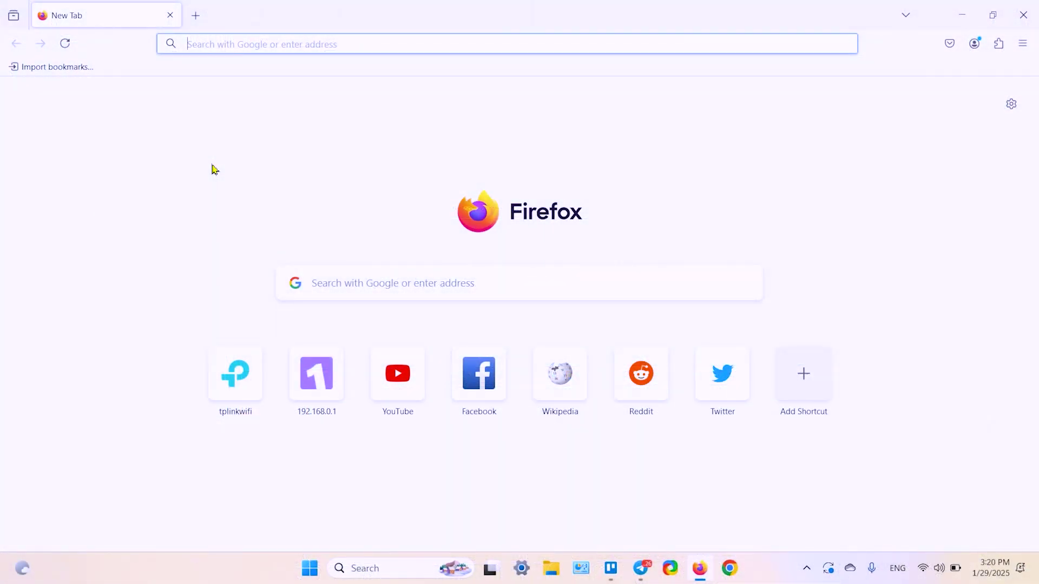
left_click(923, 567)
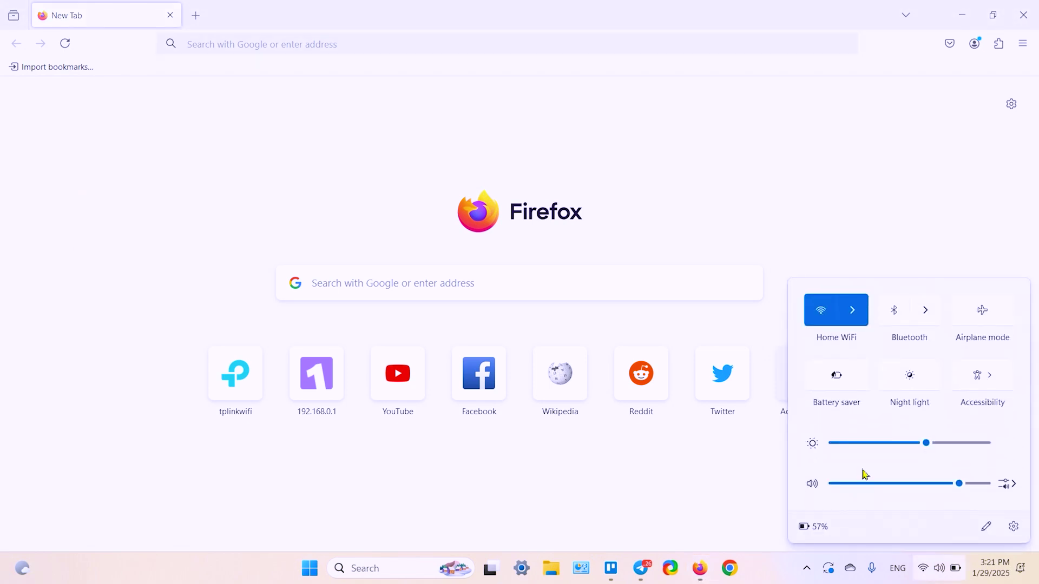
left_click(265, 149)
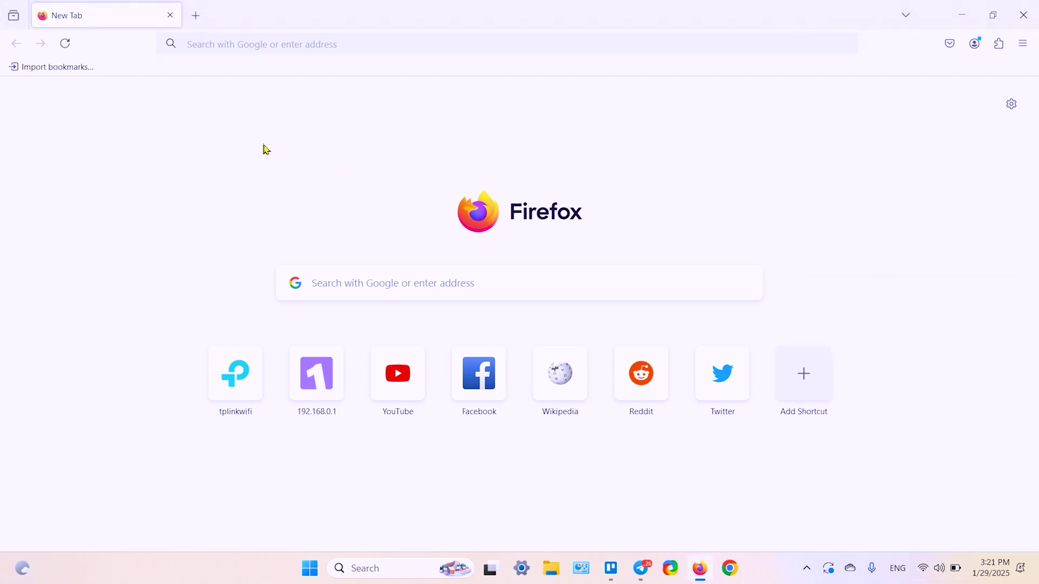
Step: Load the router admin page at tplinkwifi.net, after first trying 192.168.0.1
left_click(239, 49)
type("192.168.0.1/")
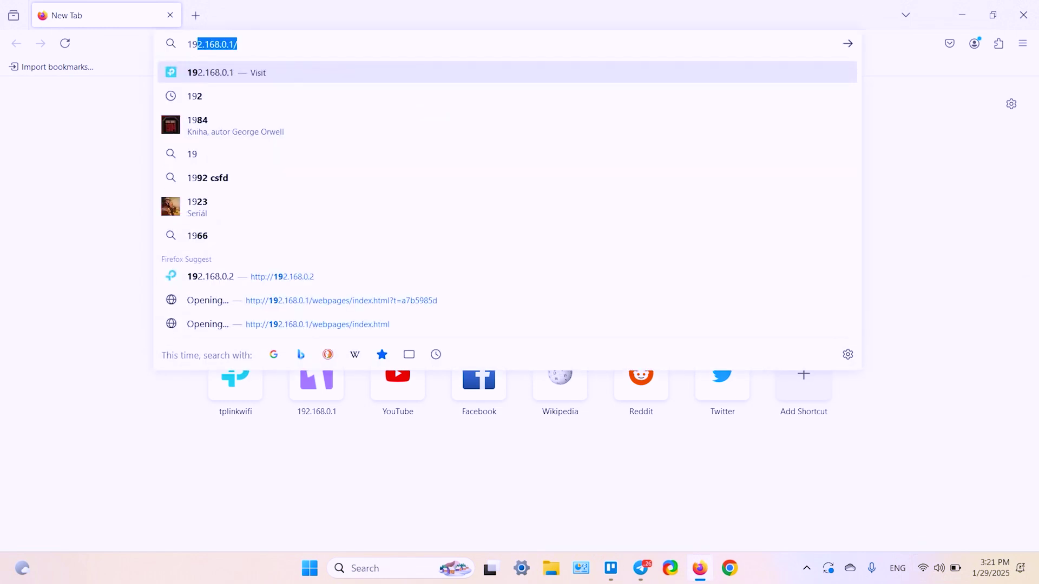
key("Right")
key("BackSpace")
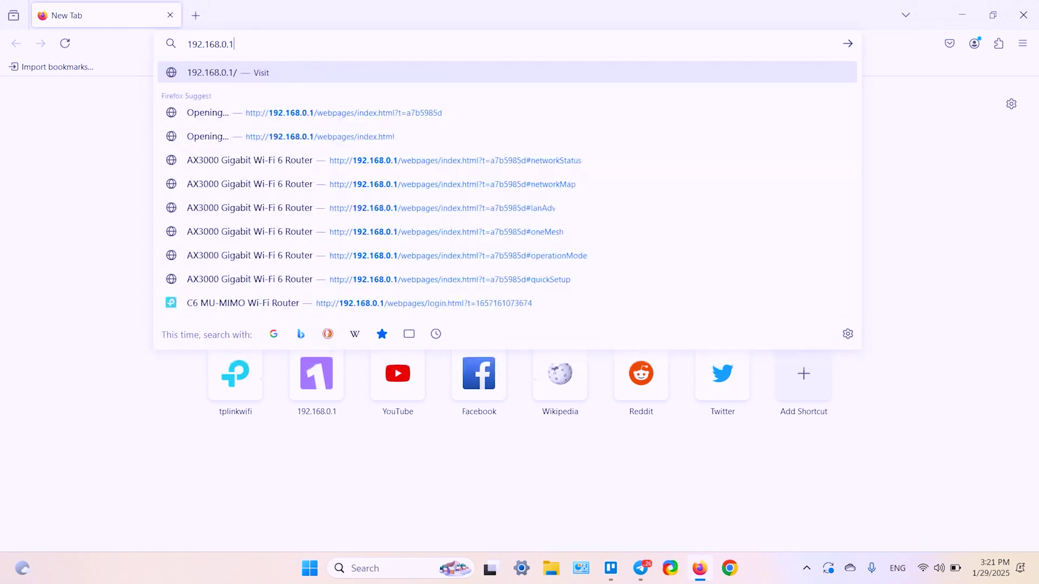
key("ctrl+a")
key("BackSpace")
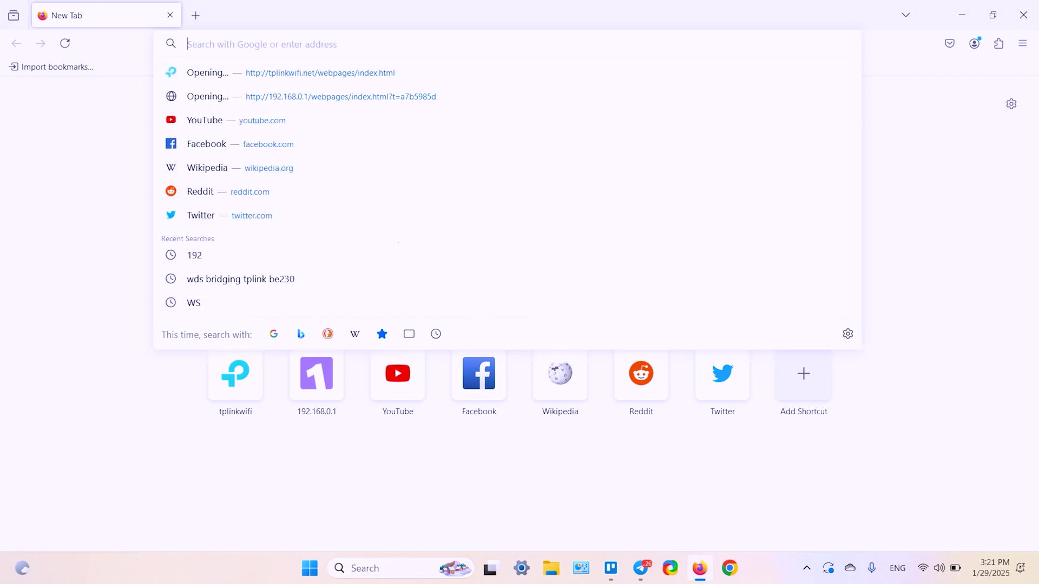
type("tplinkwifi.net/")
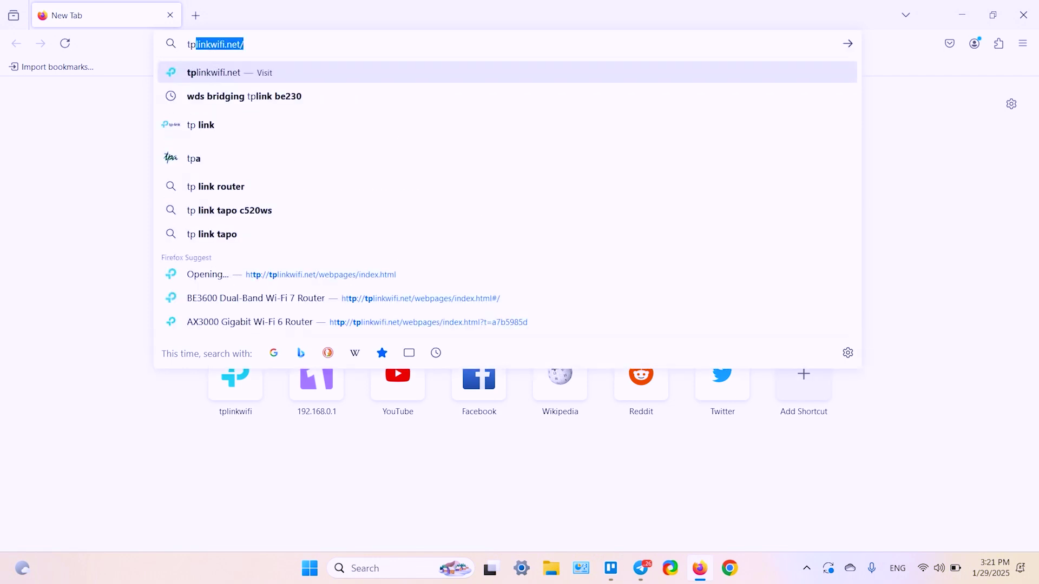
key("Right")
key("BackSpace")
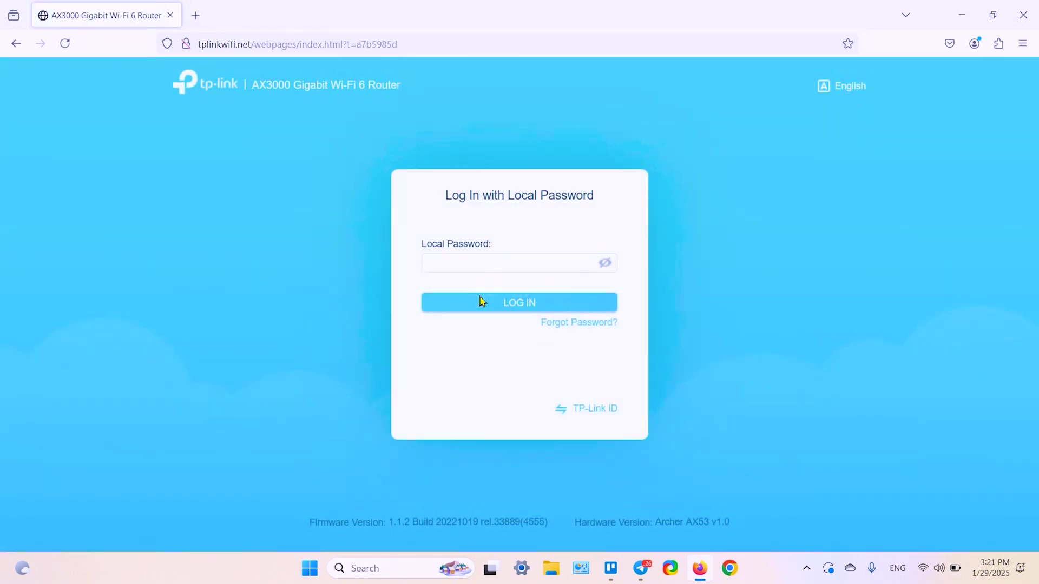
Step: Sign in with the router's local password, passing the insecure-login warning and declining to save it
left_click(481, 265)
type("***")
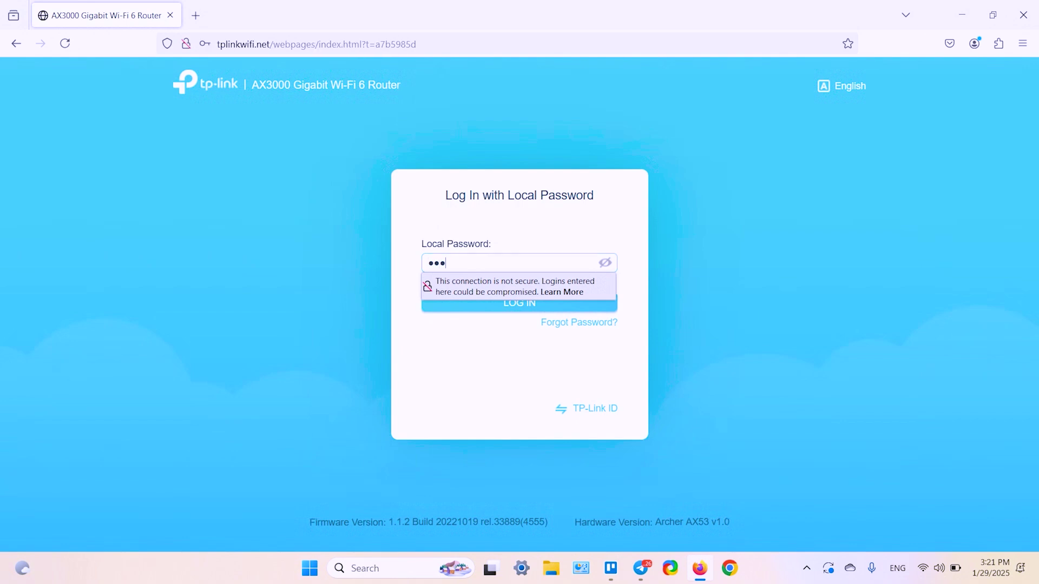
left_click(461, 379)
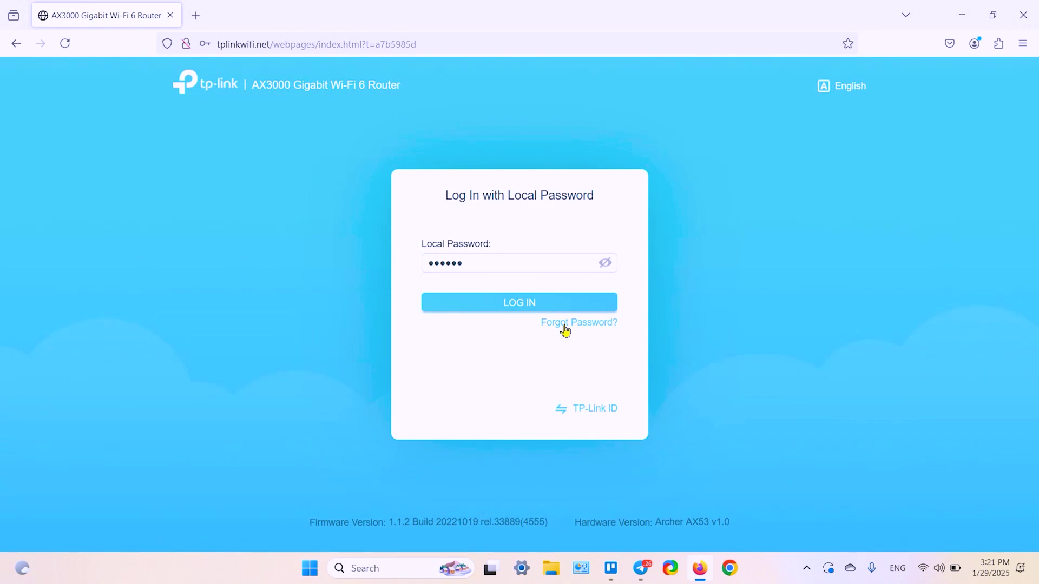
left_click(516, 306)
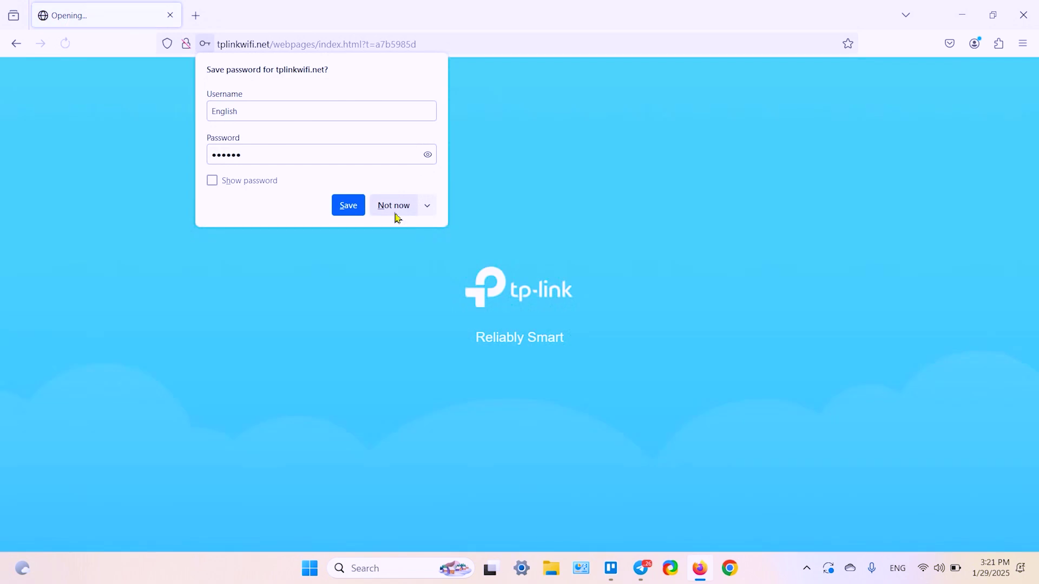
left_click(395, 211)
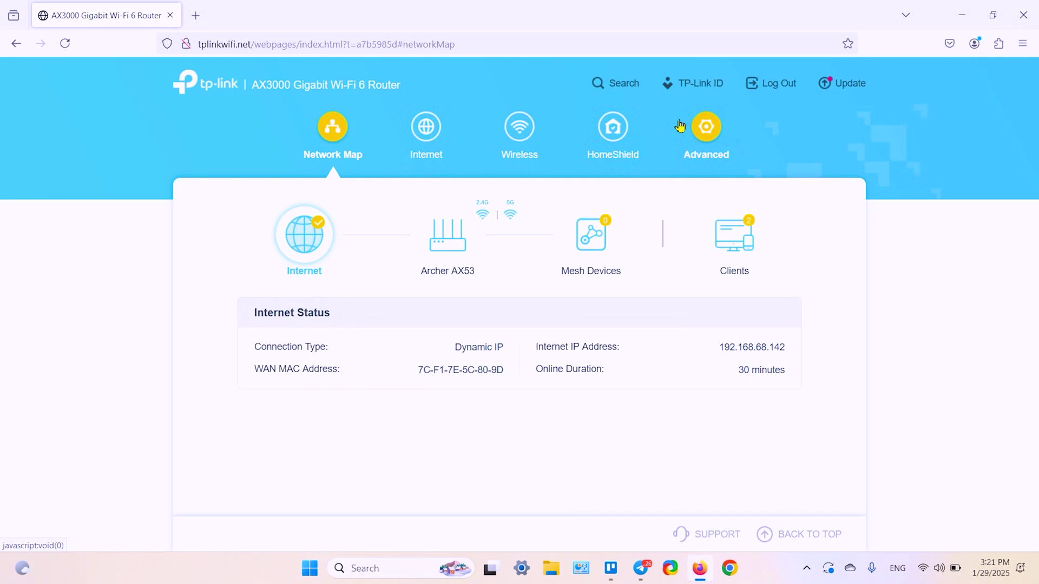
Step: Under Advanced > System > Backup & Restore, back up the settings to backup-Archer AX53-2025-01-29.bin
left_click(709, 136)
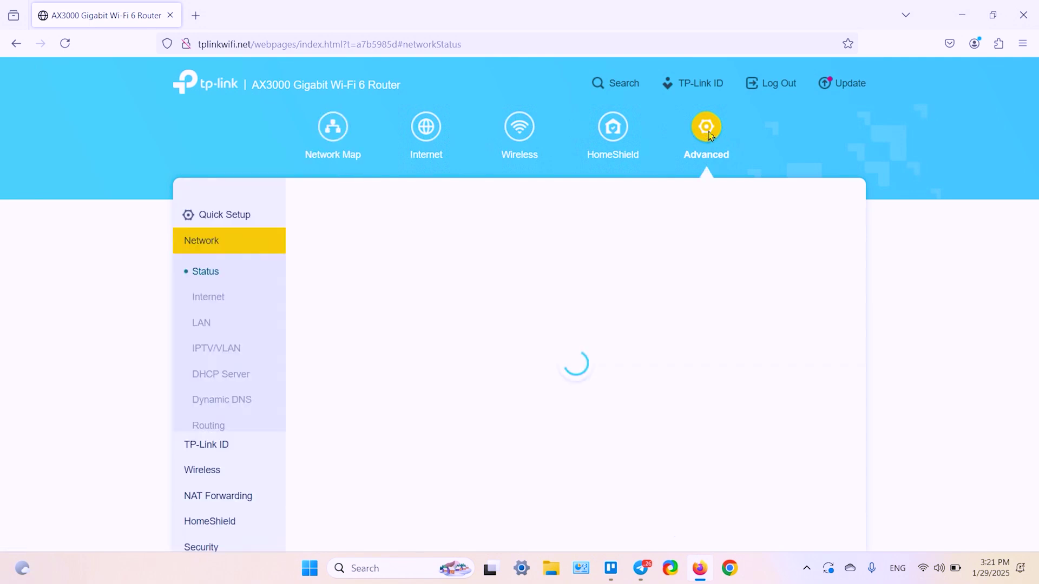
scroll(209, 222, "down", 3)
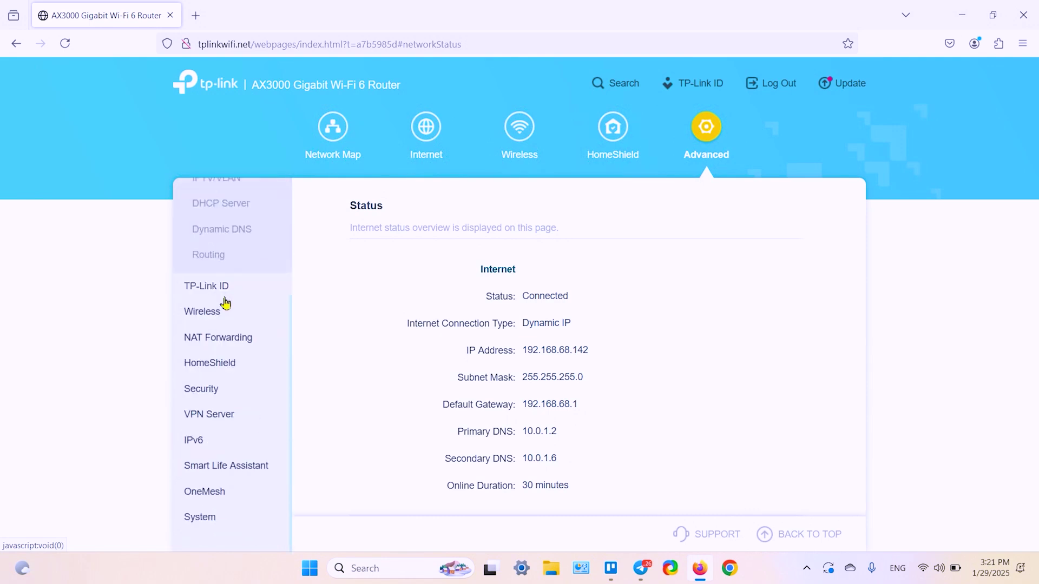
left_click(201, 523)
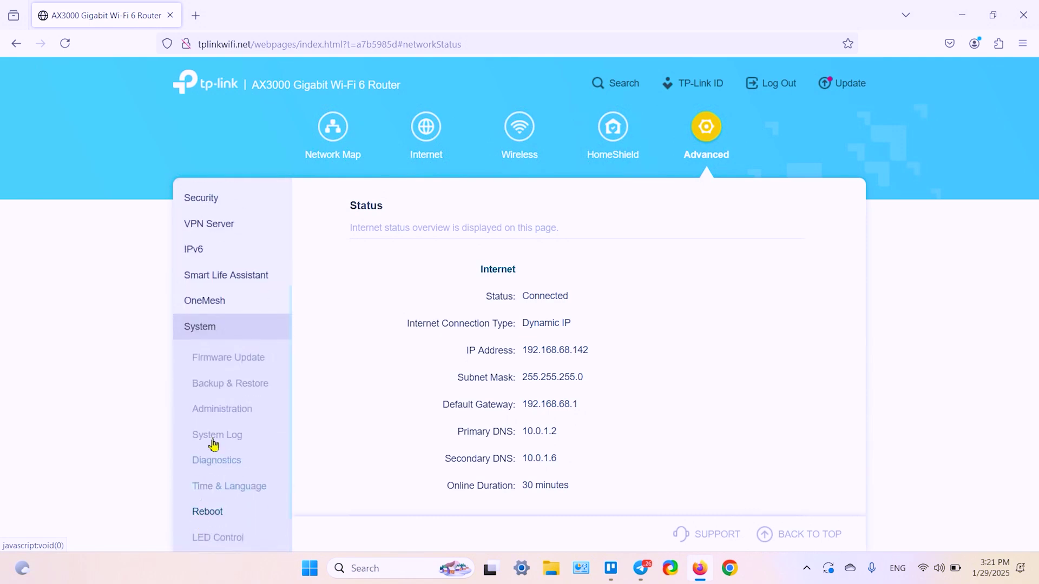
left_click(253, 387)
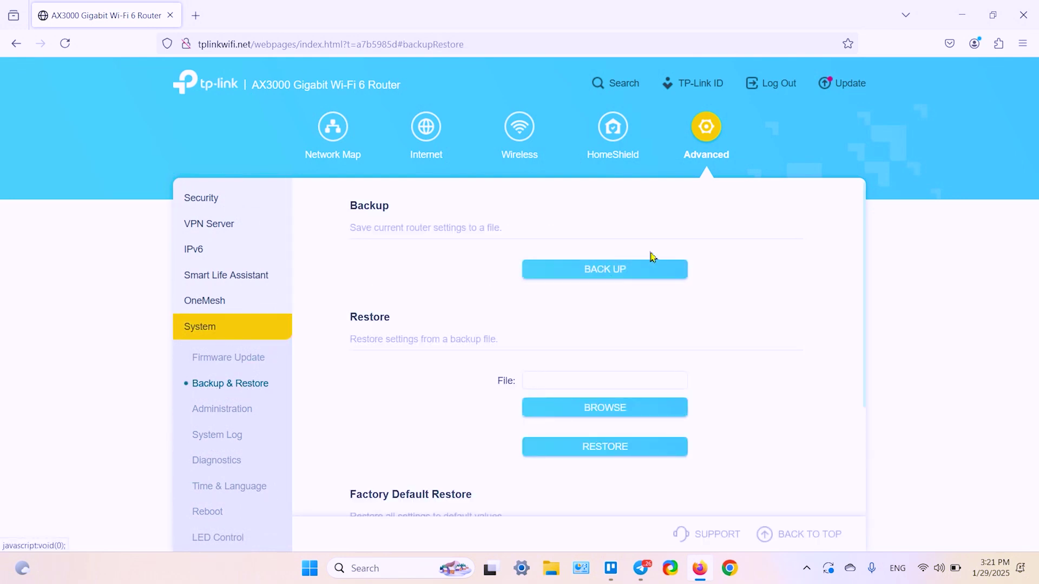
left_click(612, 277)
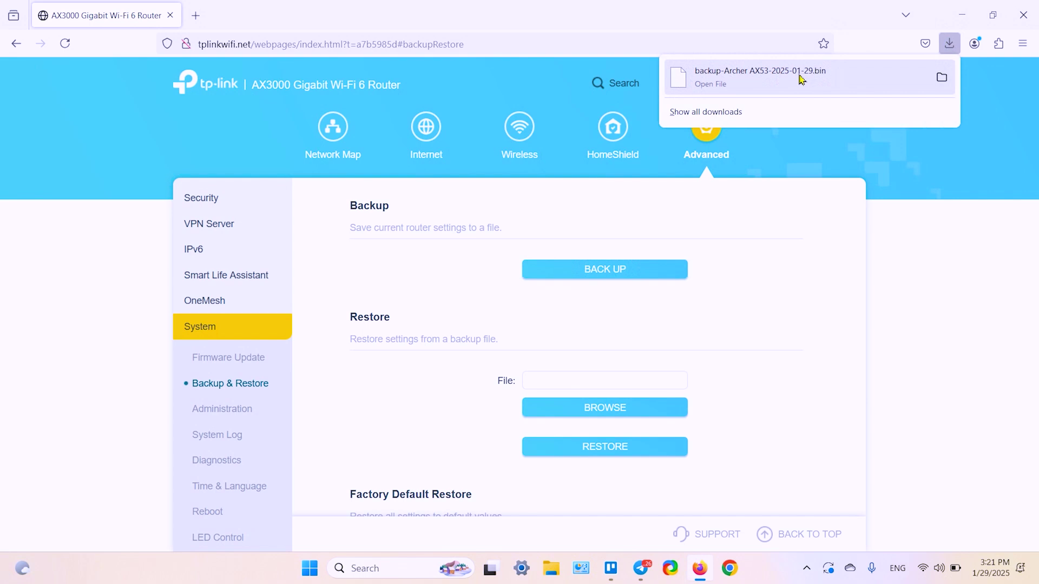
Step: Rename the downloaded backup-Archer AX53-2025-01-29.bin in the Downloads folder to 'Router Jan 29 25.bin'
left_click(755, 85)
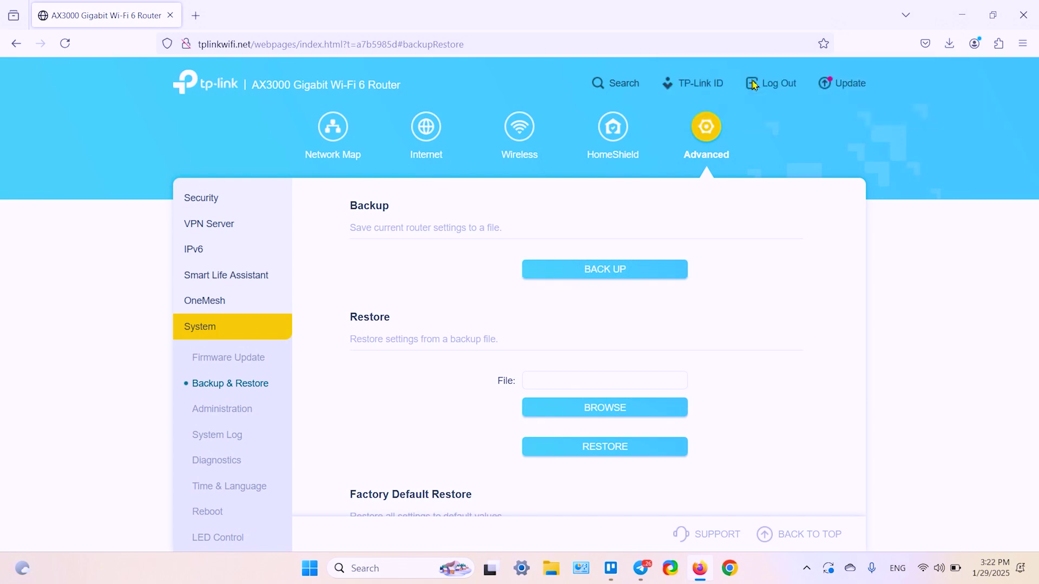
left_click(719, 262)
left_click(552, 577)
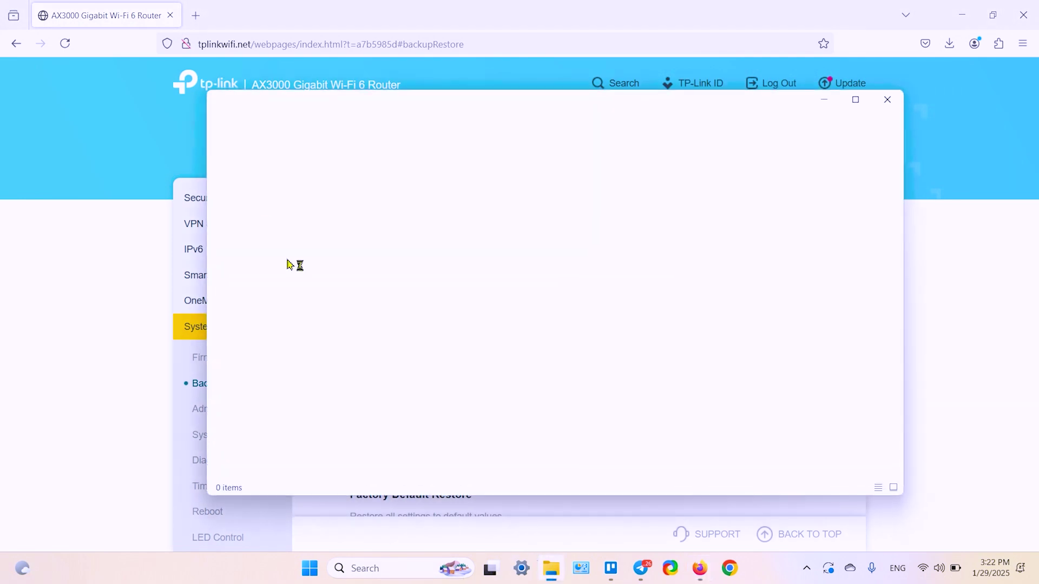
left_click(268, 259)
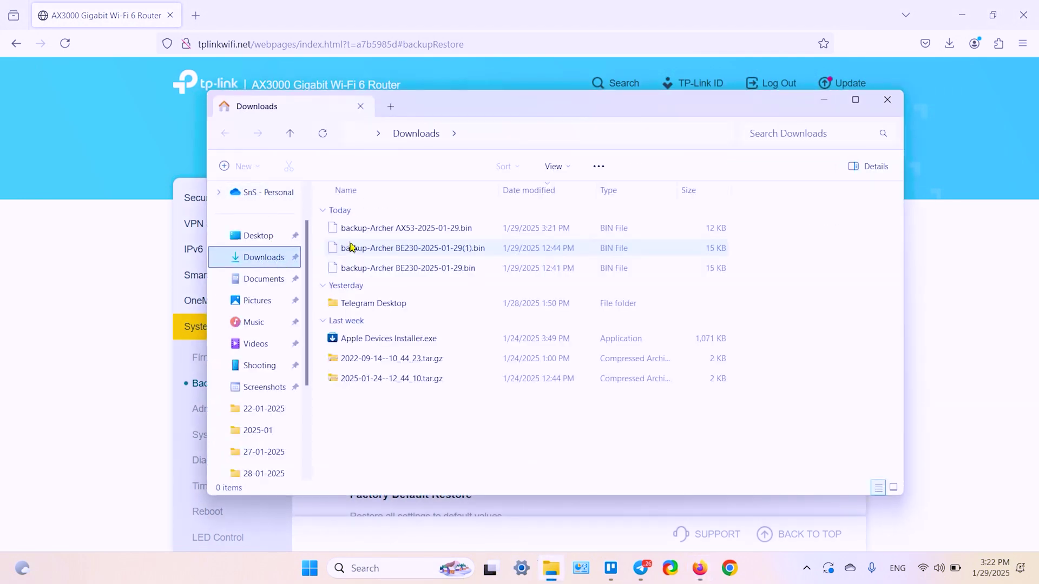
left_click(394, 232)
left_click(393, 230)
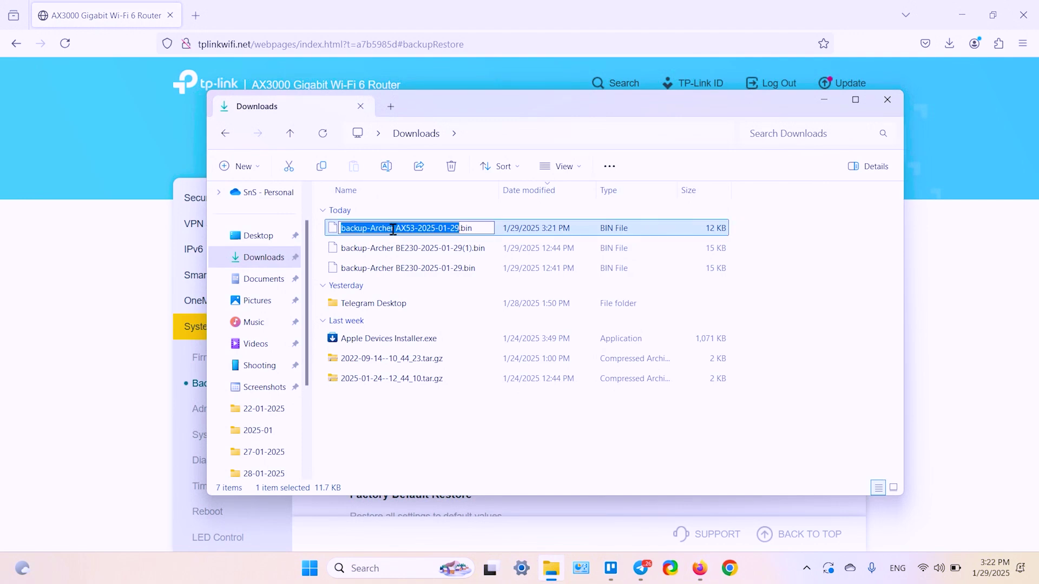
type("Router Jan 29 25")
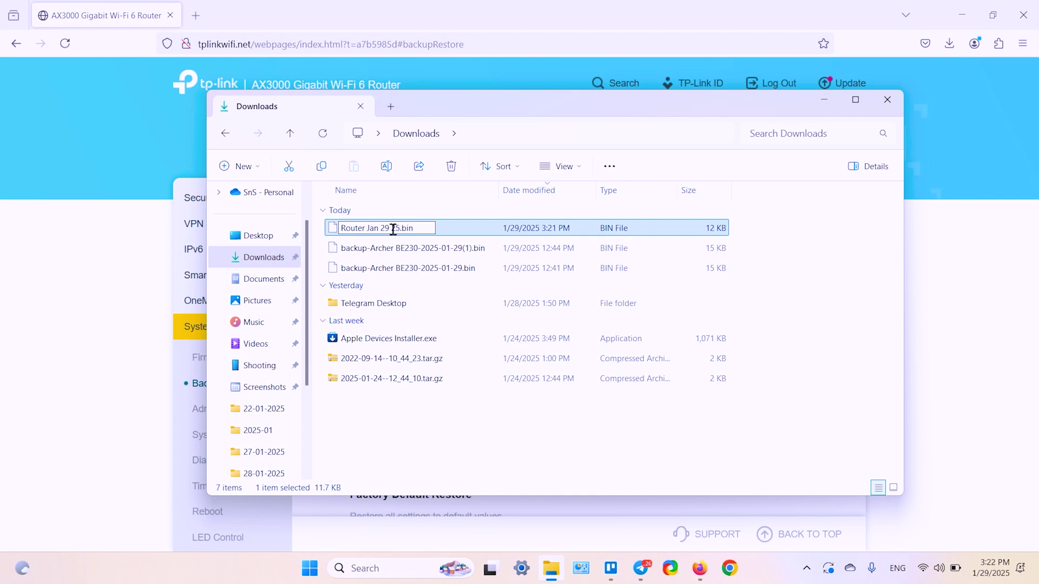
key("Return")
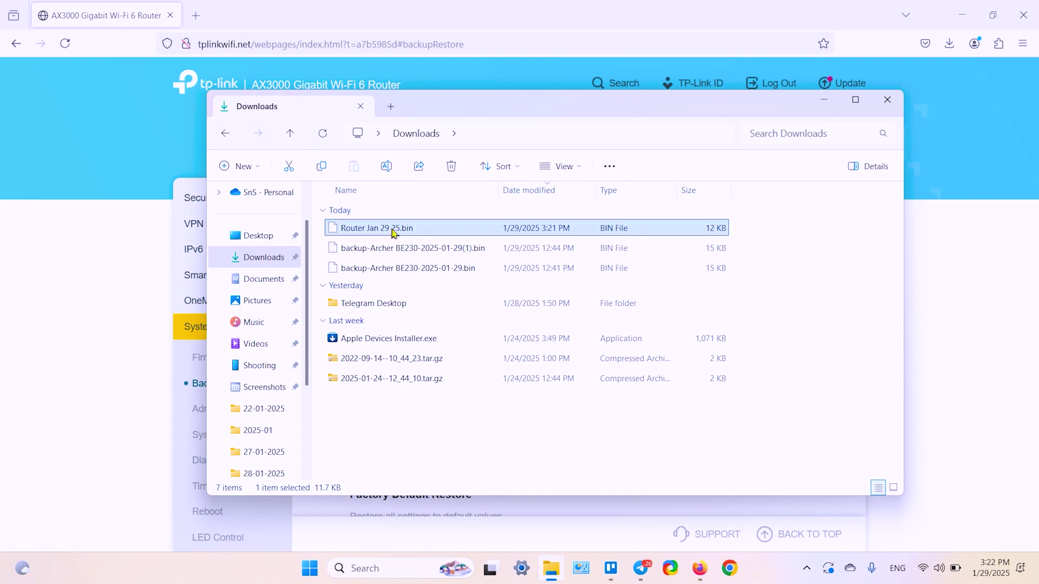
Step: Load Router Jan 29 25.bin as the restore file and confirm the restore and reboot
left_click(888, 99)
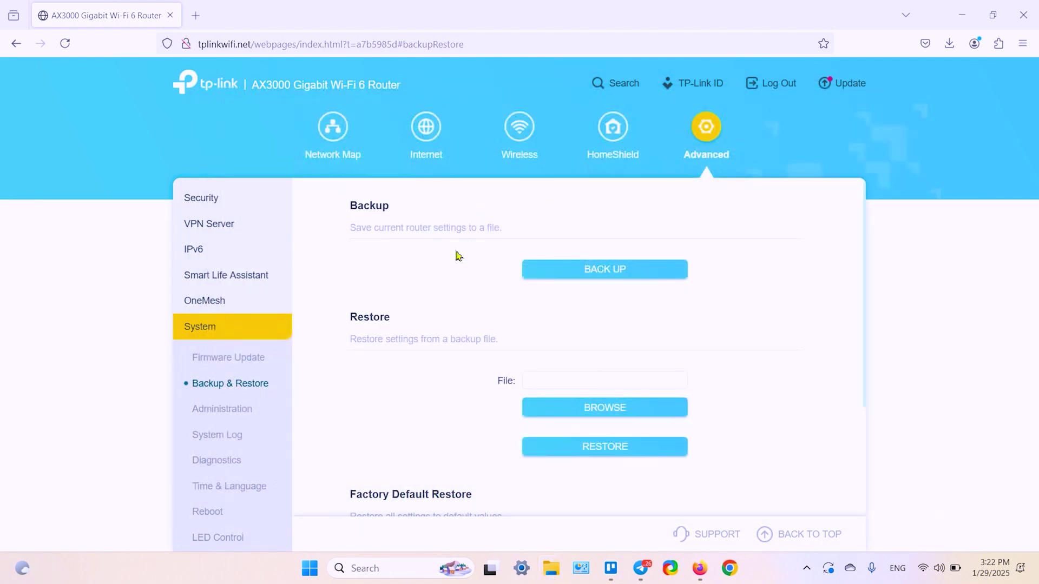
scroll(458, 255, "down", 3)
scroll(458, 255, "up", 3)
left_click(603, 413)
left_click(156, 125)
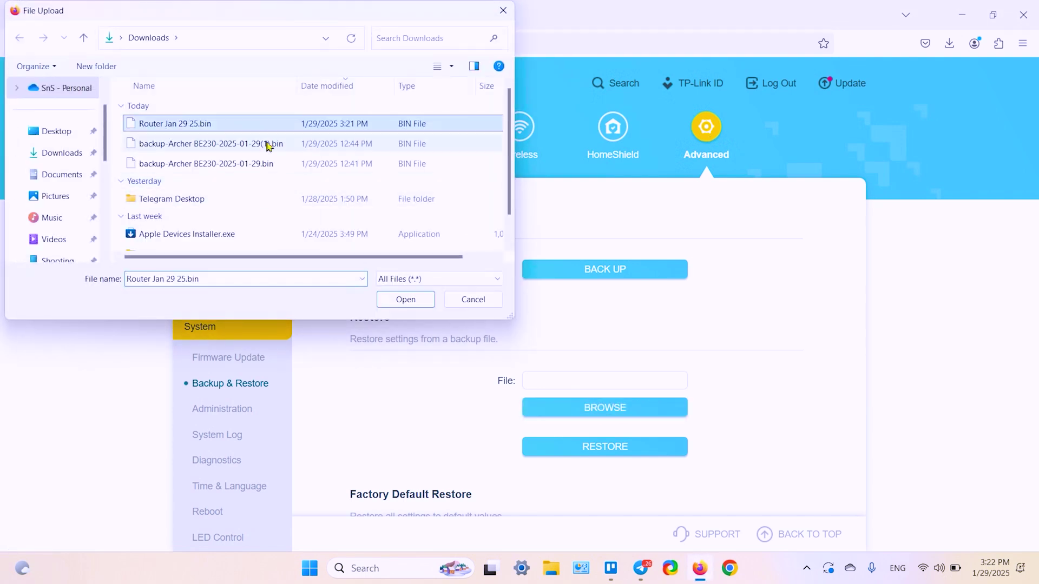
double_click(175, 128)
scroll(566, 304, "down", 3)
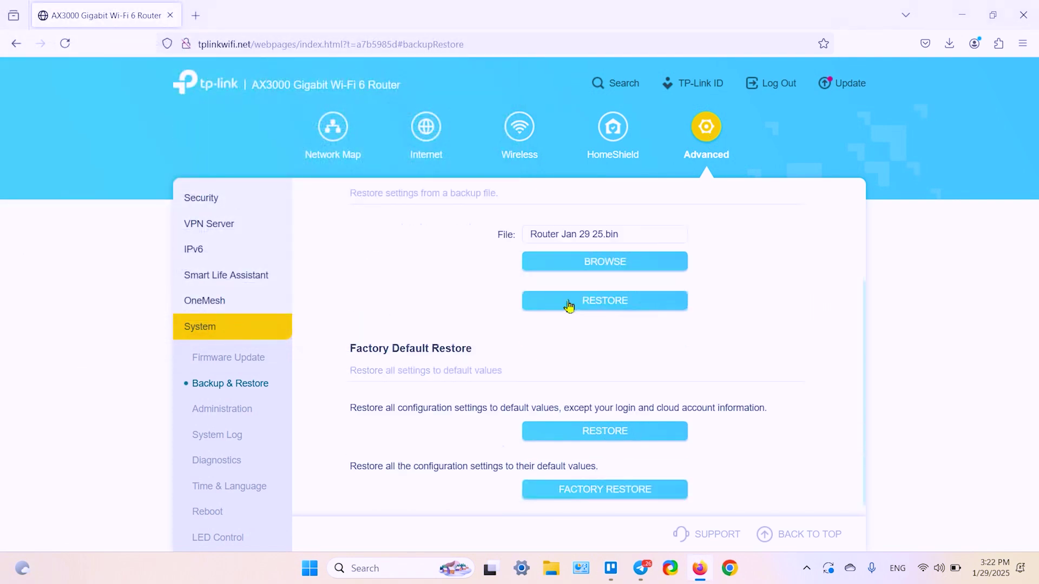
left_click(604, 302)
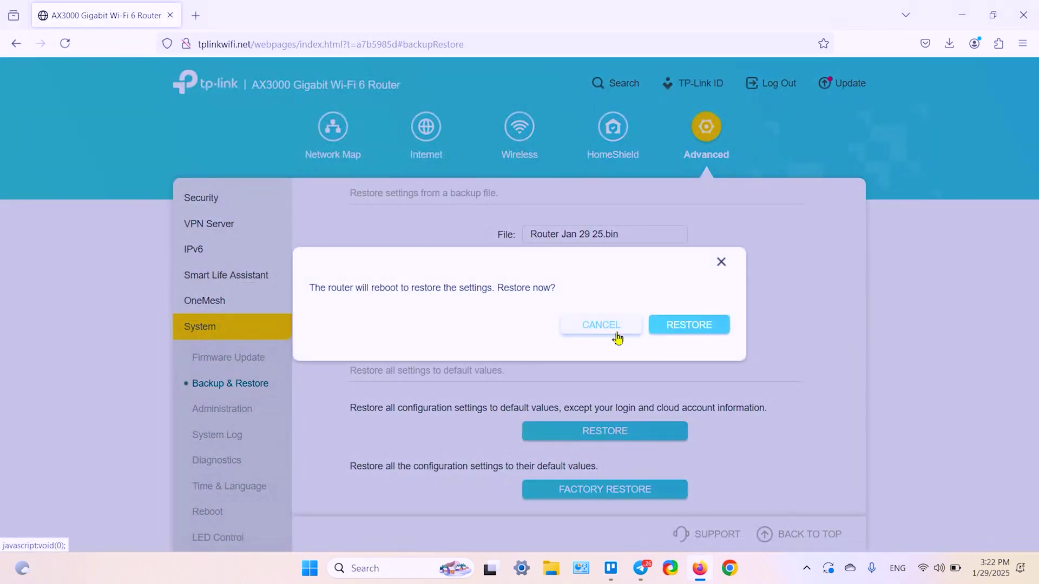
left_click(685, 331)
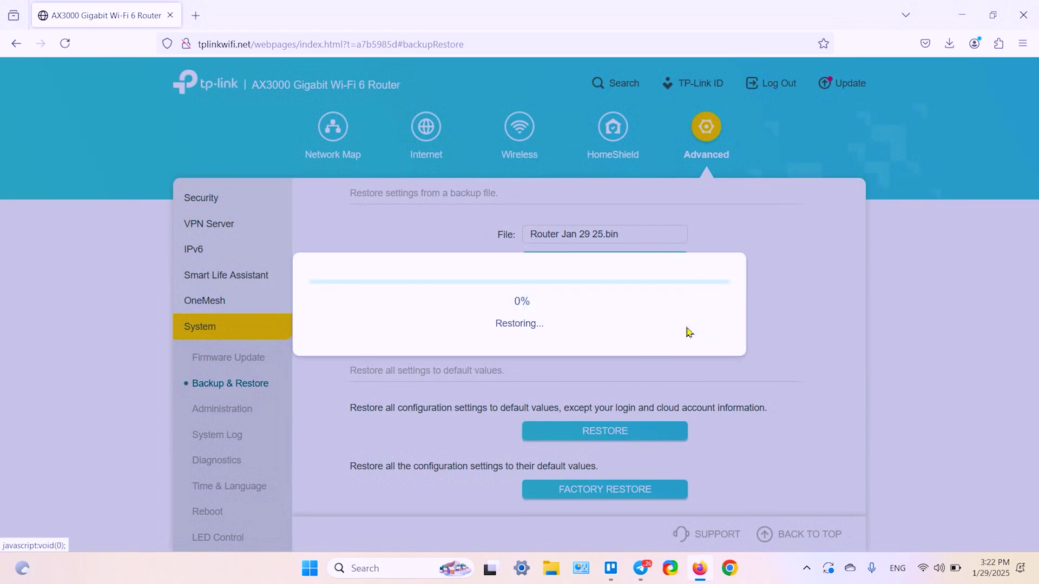